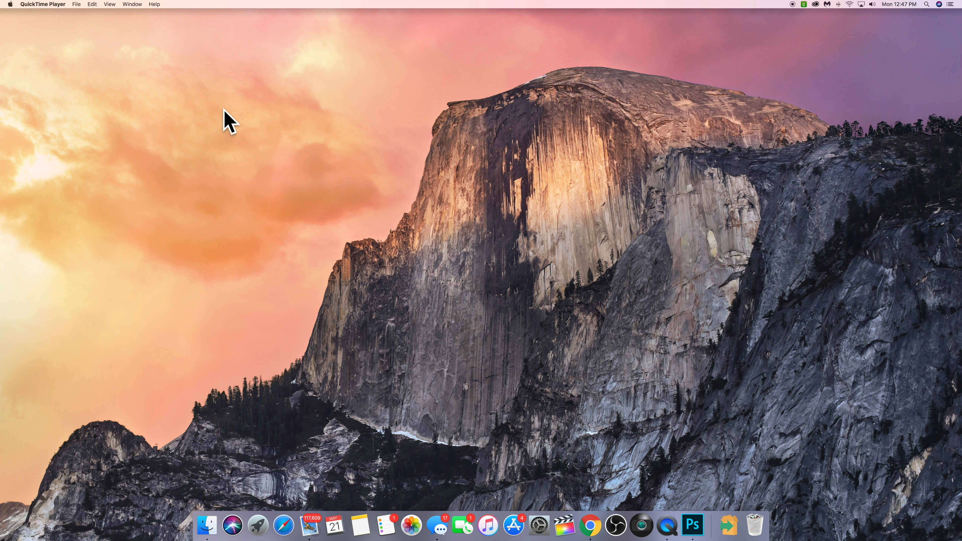
Step: Open the current user's login items in System Preferences under Users & Groups and unlock the settings with the account password
left_click(542, 526)
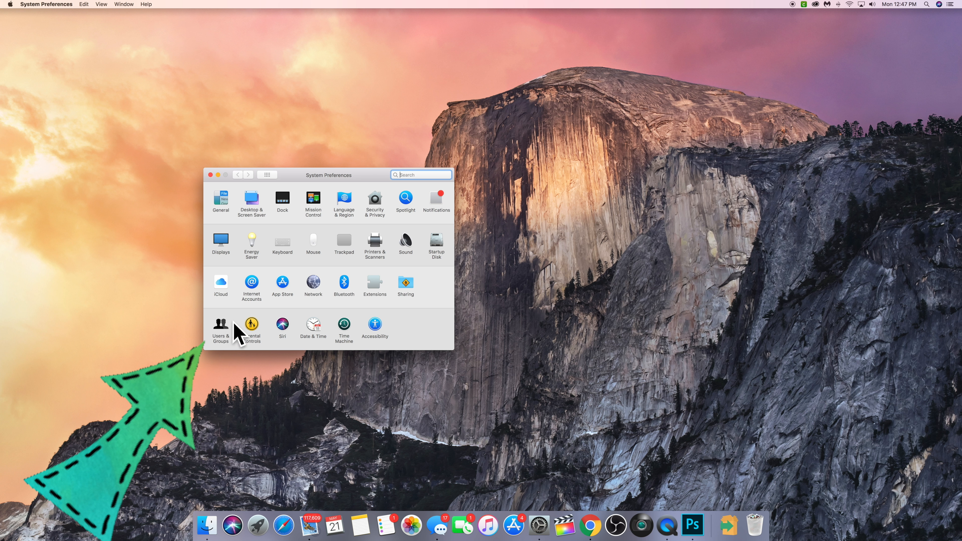
left_click(221, 326)
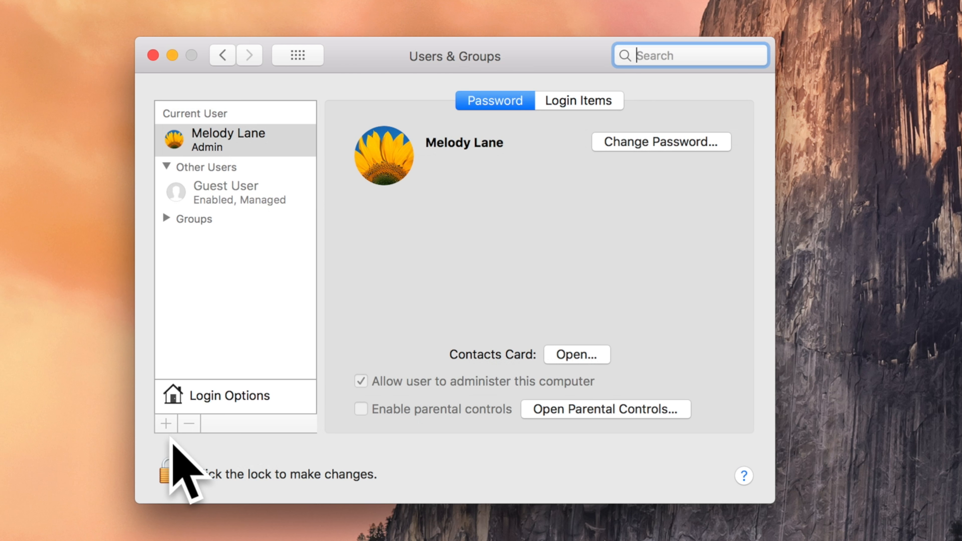
left_click(575, 96)
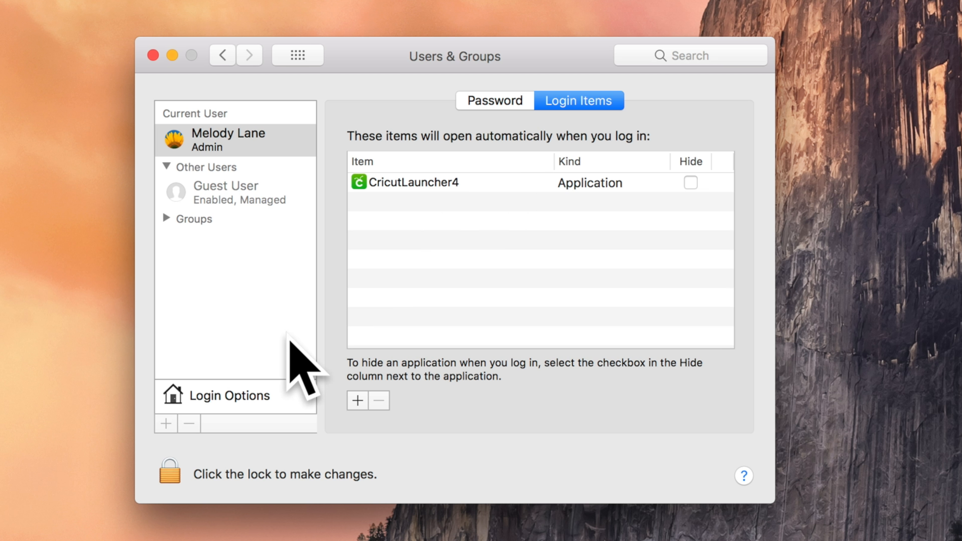
left_click(165, 475)
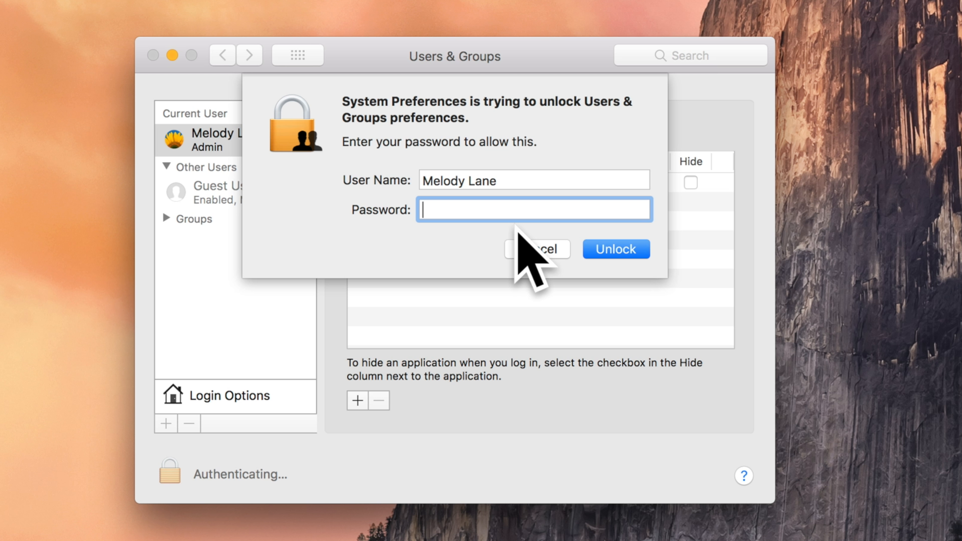
type("••••••••••")
left_click(612, 249)
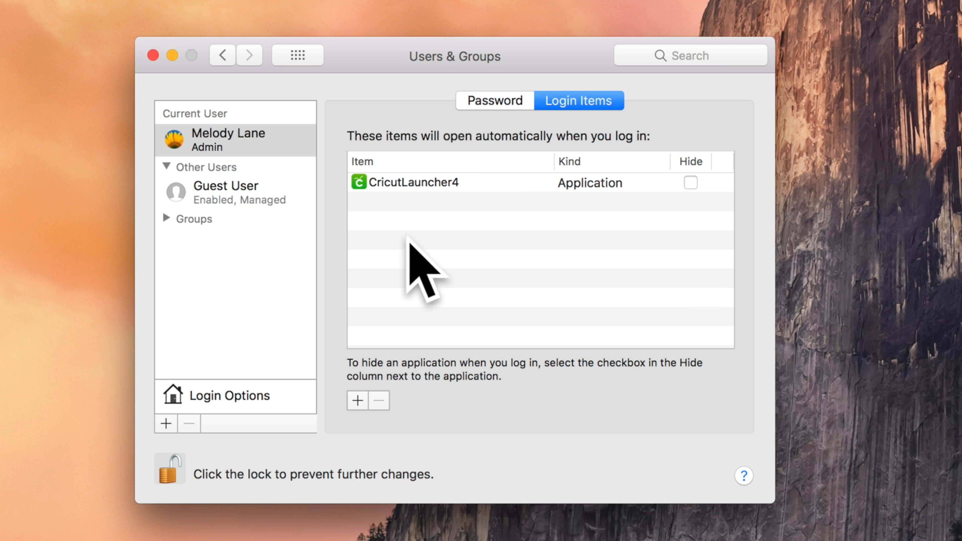
Step: Remove CricutLauncher4 from the login items and lock the Users & Groups settings again
left_click(421, 182)
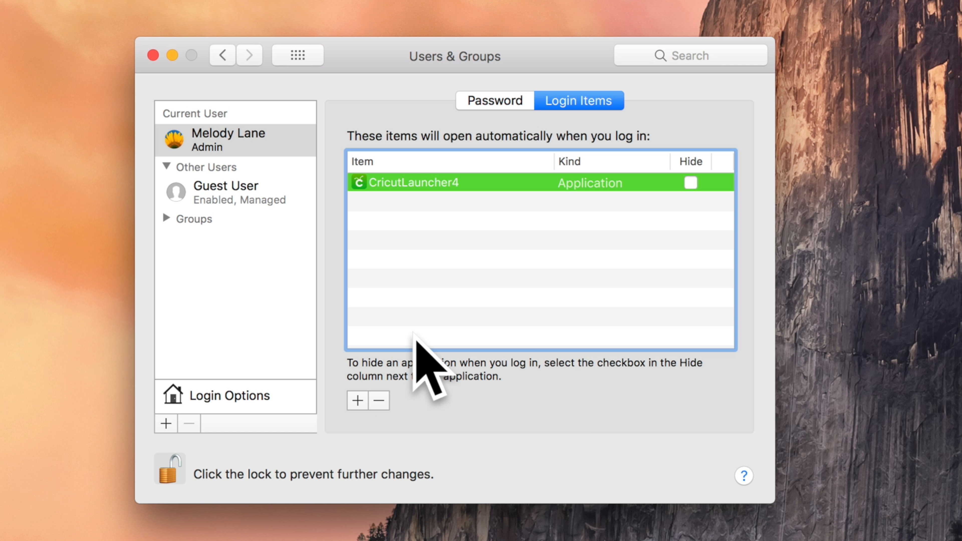
left_click(379, 400)
left_click(170, 472)
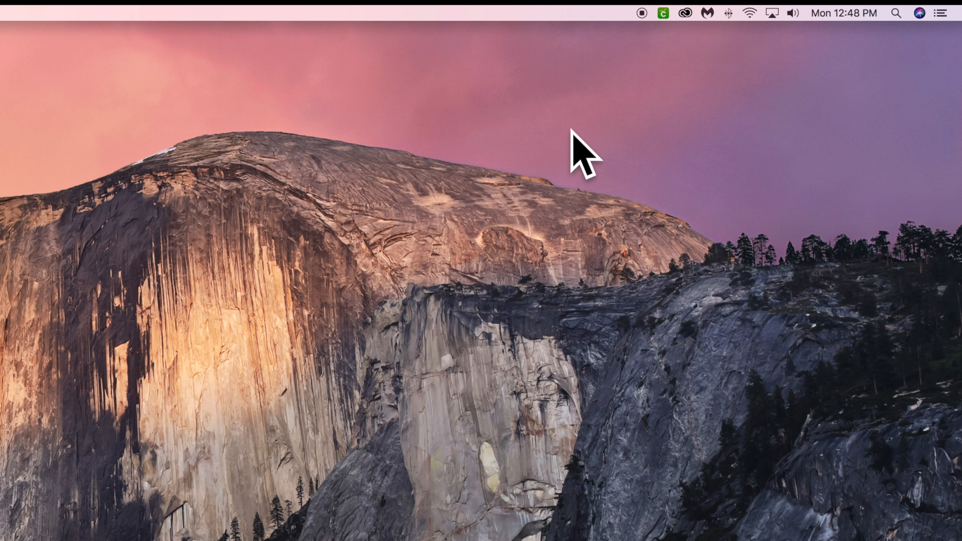
Step: Check the version information of the running Cricut Design Space plugin and quit the plugin
left_click(665, 12)
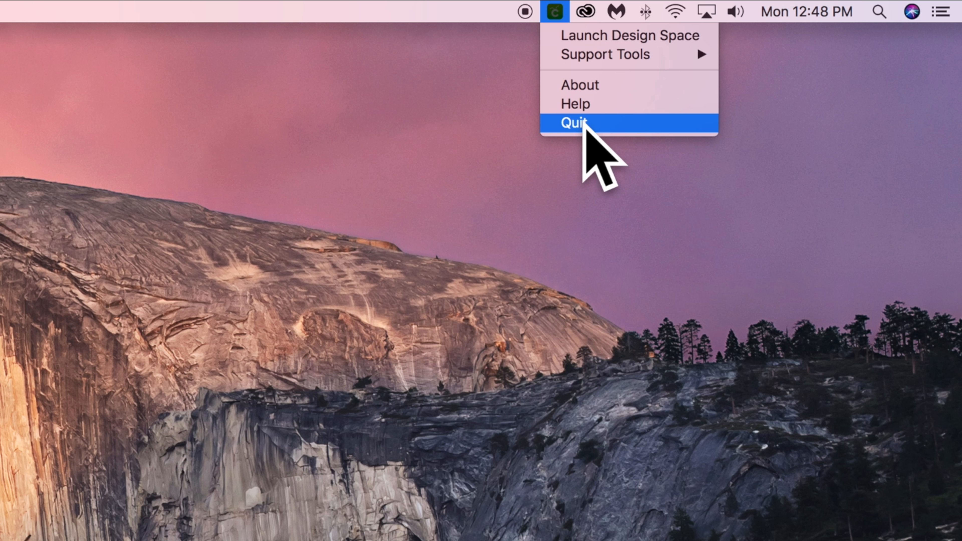
left_click(599, 84)
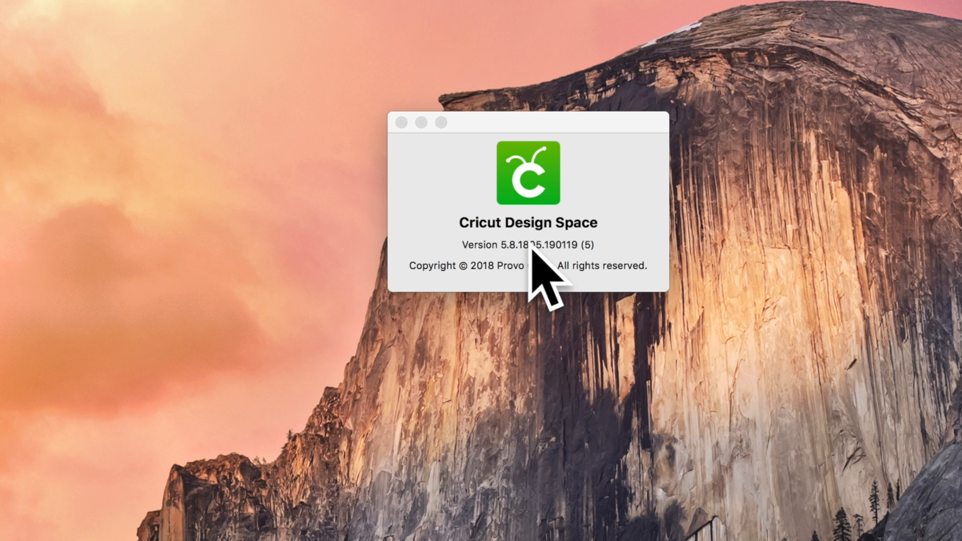
left_click(554, 12)
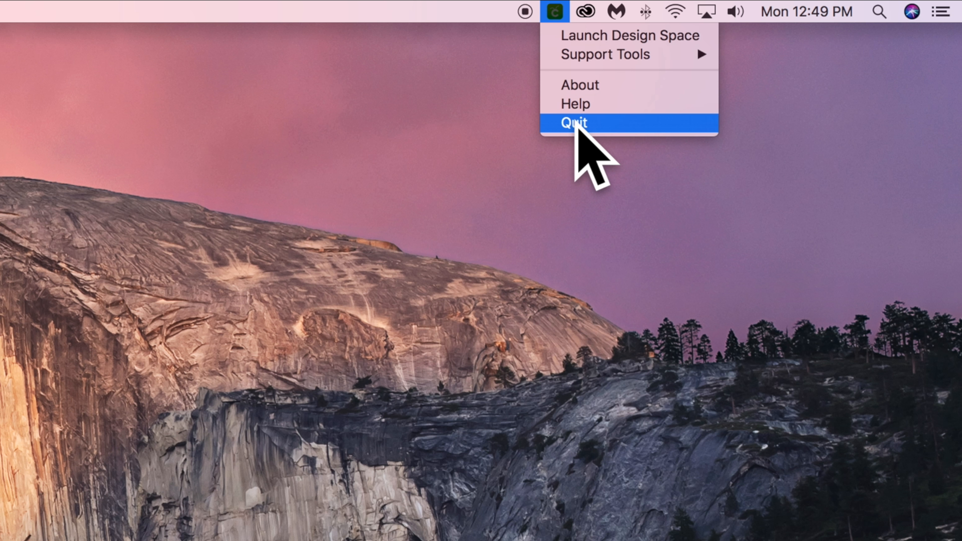
left_click(575, 123)
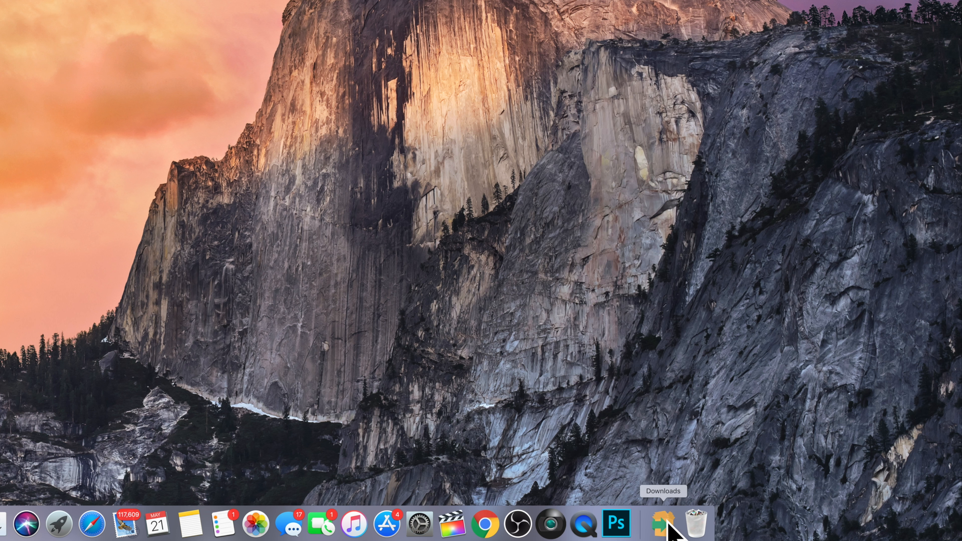
Step: Open the Downloads folder in Finder and sort its files by name
left_click(664, 523)
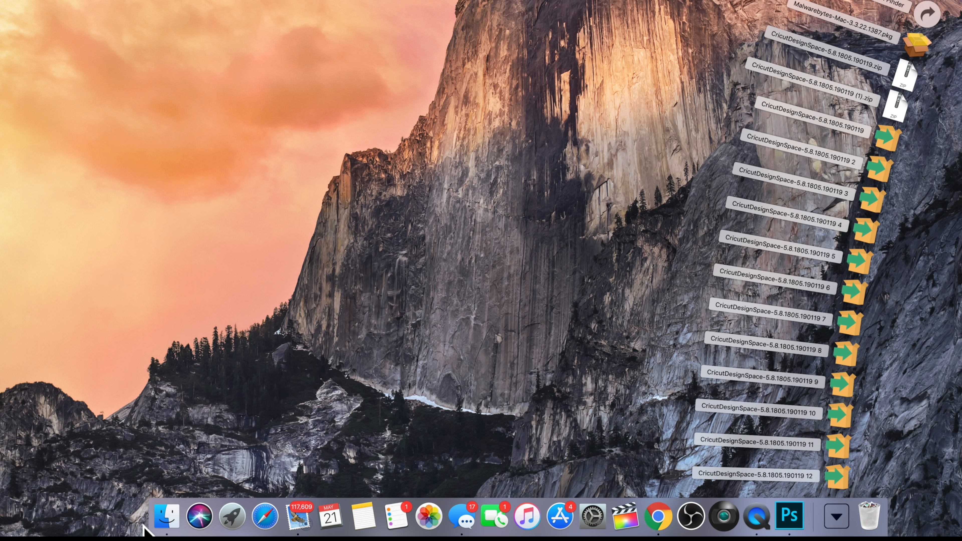
left_click(163, 515)
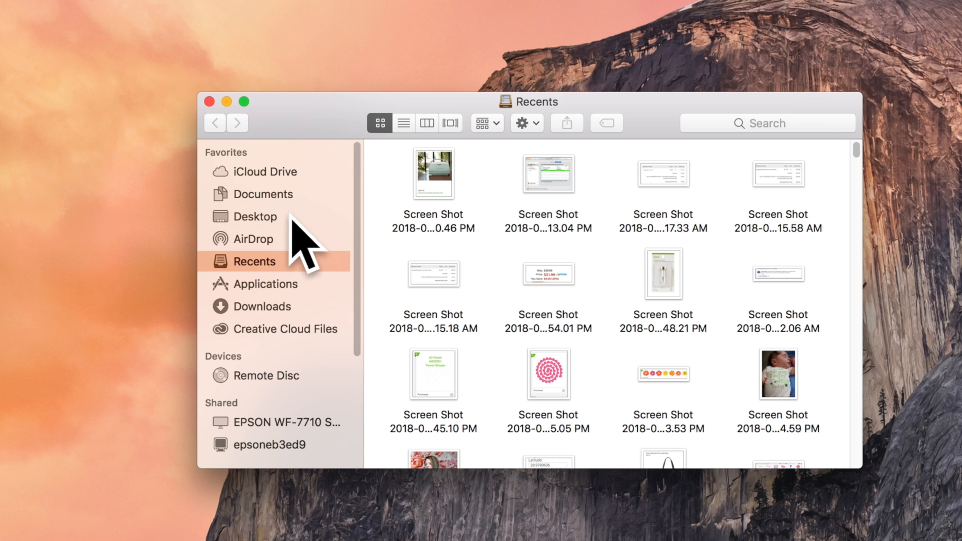
left_click(274, 306)
scroll(477, 225, "down", 2)
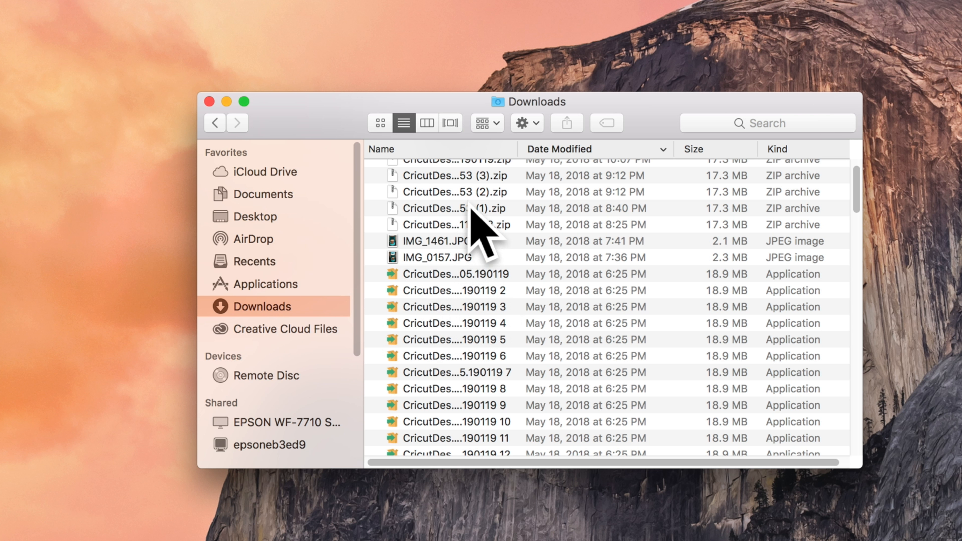
scroll(497, 307, "up", 3)
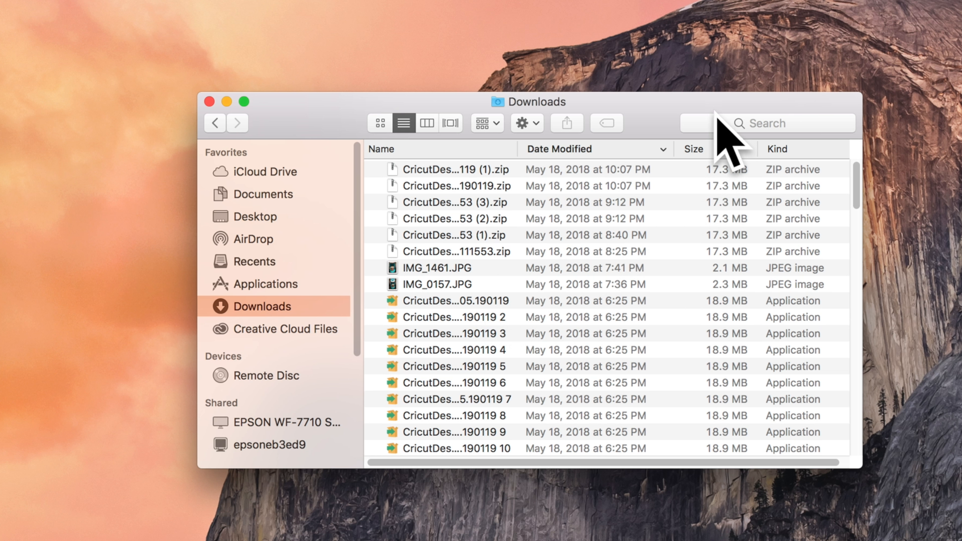
left_click(390, 149)
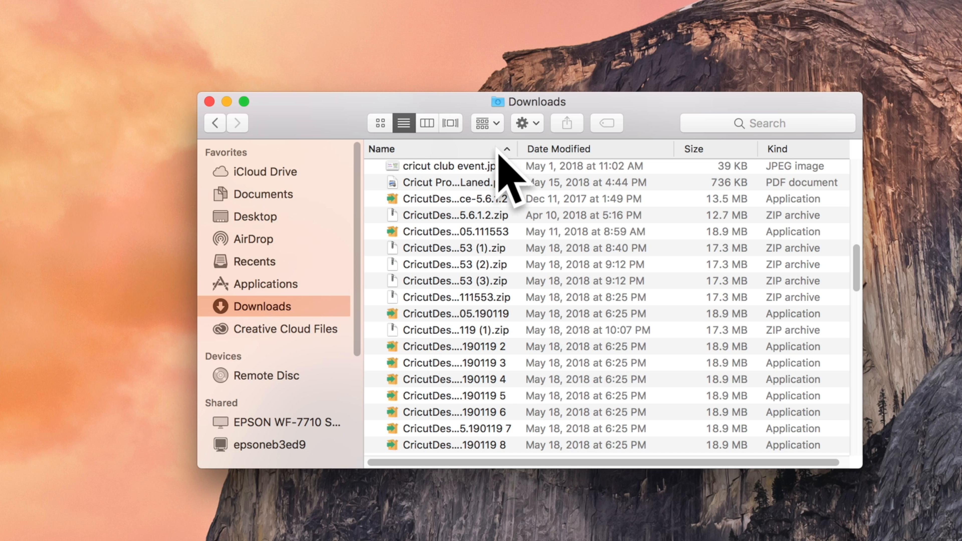
Step: Move all CricutDesignSpace installers and zip archives, from CricutDesignSpace-5.6.1.2 through the last 190119 zip, to the Trash
scroll(492, 228, "down", 2)
left_click(428, 176)
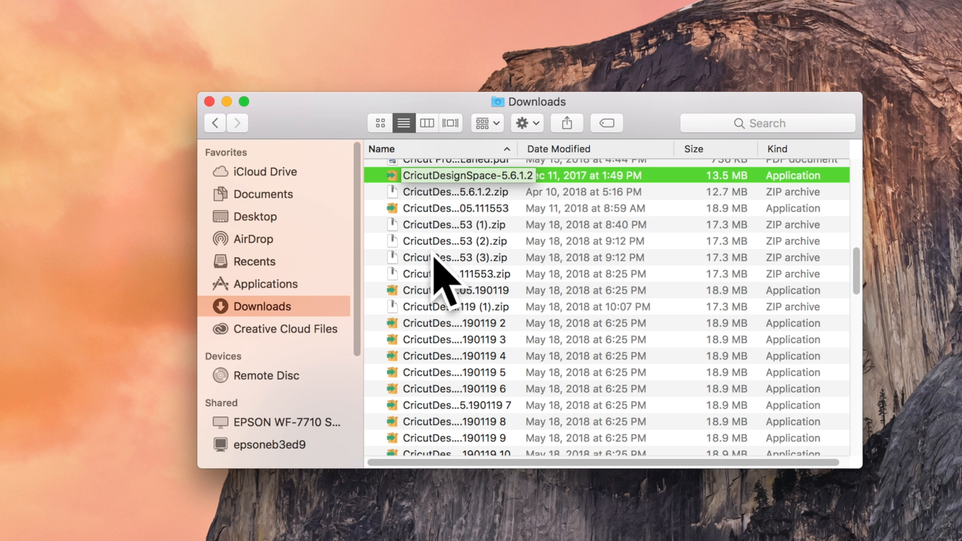
scroll(434, 363, "down", 5)
scroll(432, 364, "up", 2)
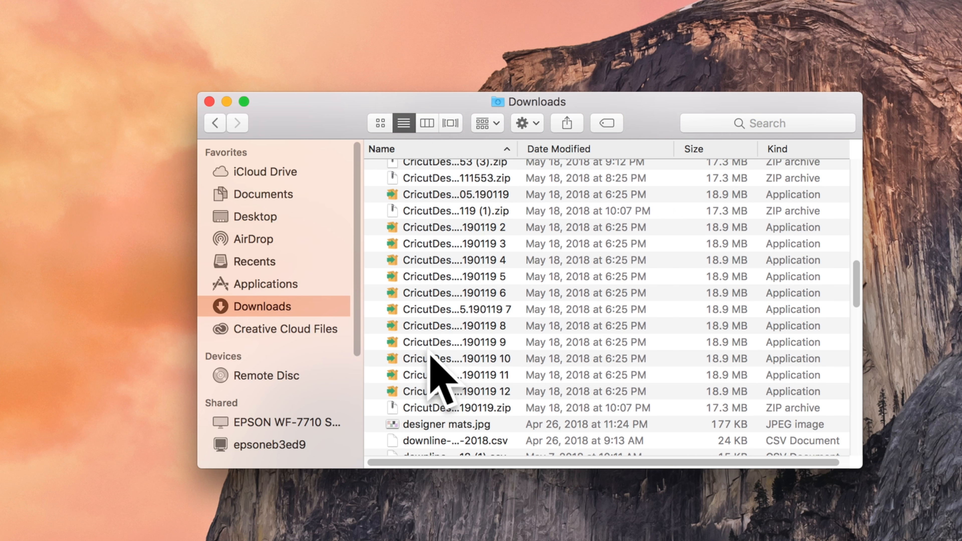
left_click(426, 410, "shift")
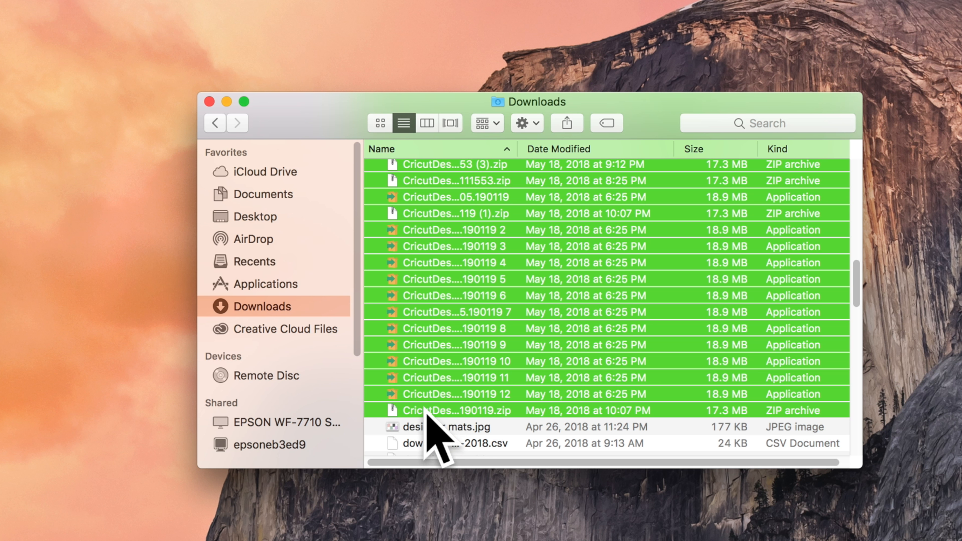
scroll(467, 307, "up", 2)
right_click(467, 308)
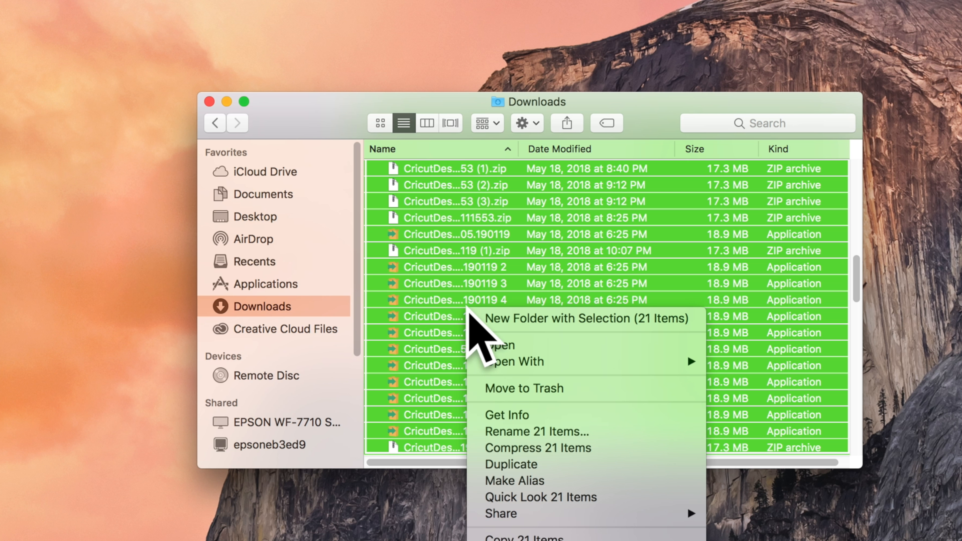
left_click(535, 388)
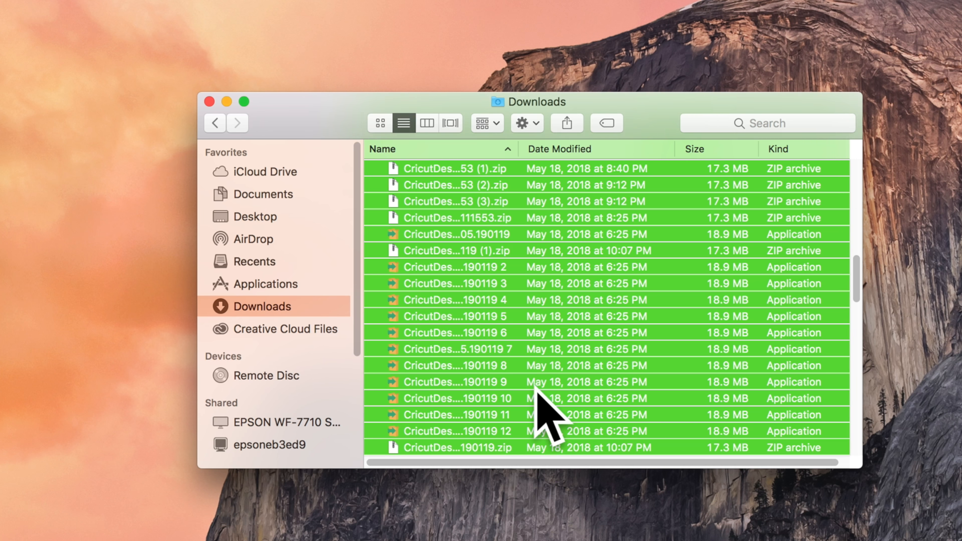
scroll(538, 391, "up", 15)
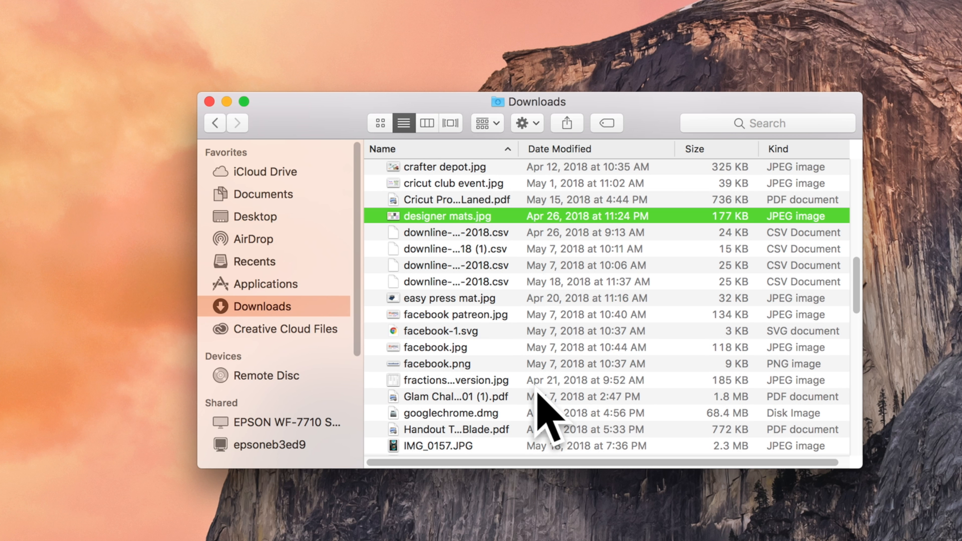
scroll(537, 391, "down", 5)
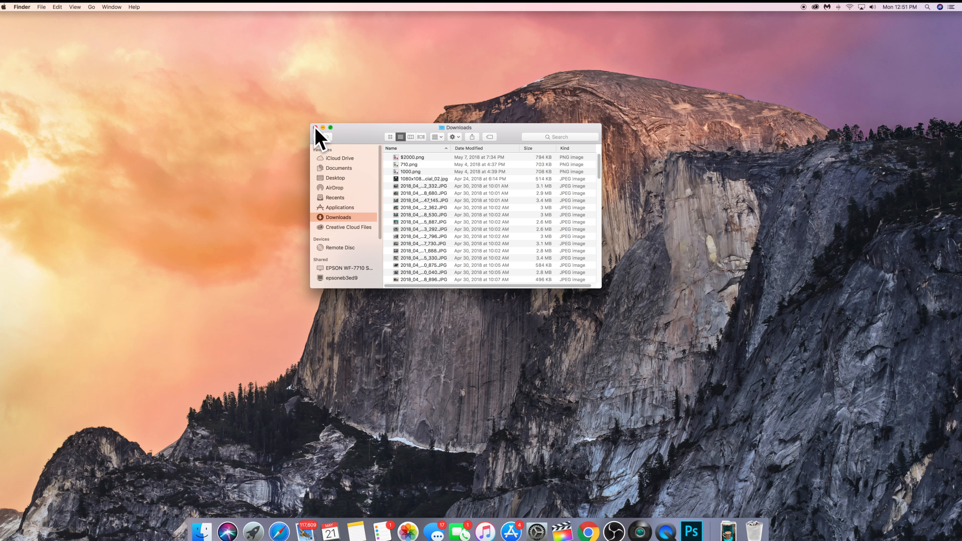
left_click(316, 128)
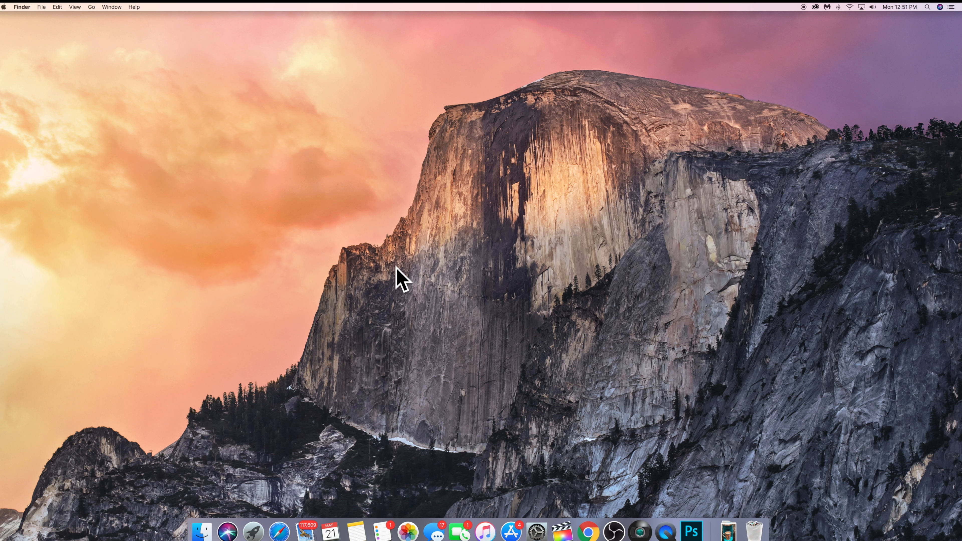
Step: Switch to Chrome, start a new Cricut Design Space project and save the plugin update CricutDesignSpace-5.8.1805.190119 to Downloads as a zip archive
left_click(589, 534)
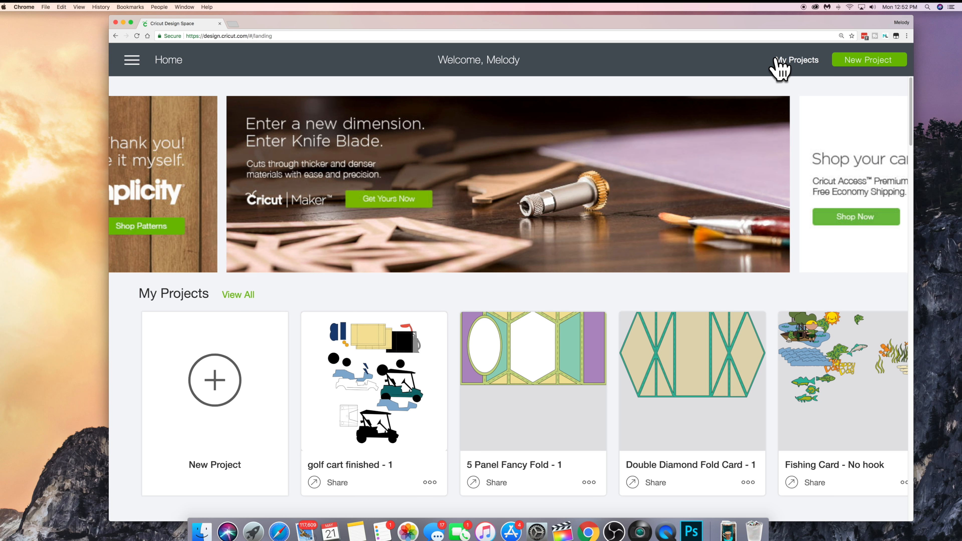
left_click(237, 383)
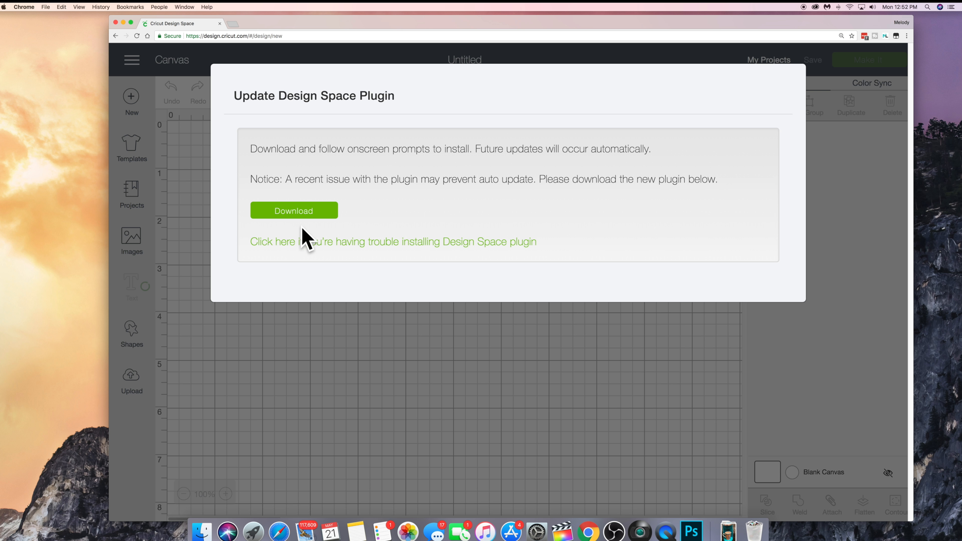
left_click(300, 211)
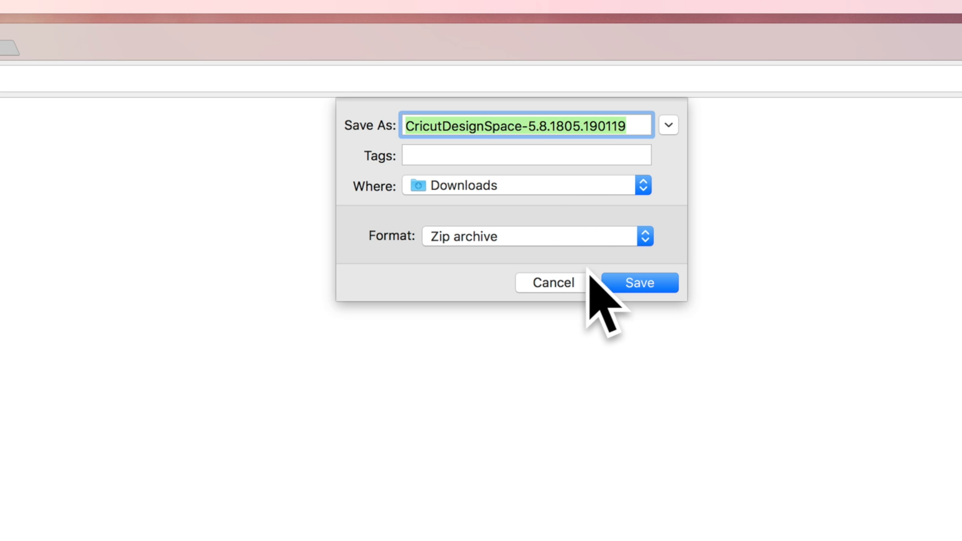
left_click(643, 281)
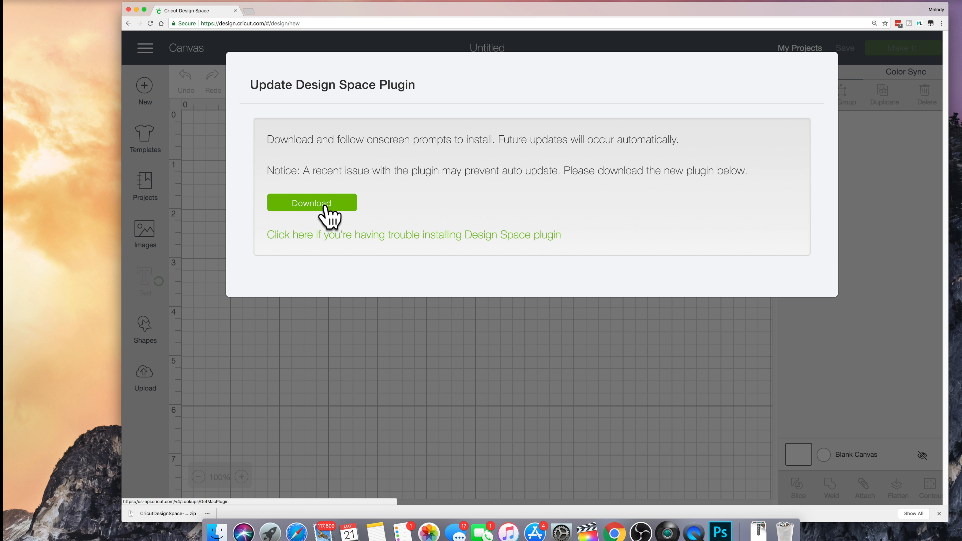
Step: Switch to Finder and list the Downloads folder by date modified with the newest files first
left_click(217, 535)
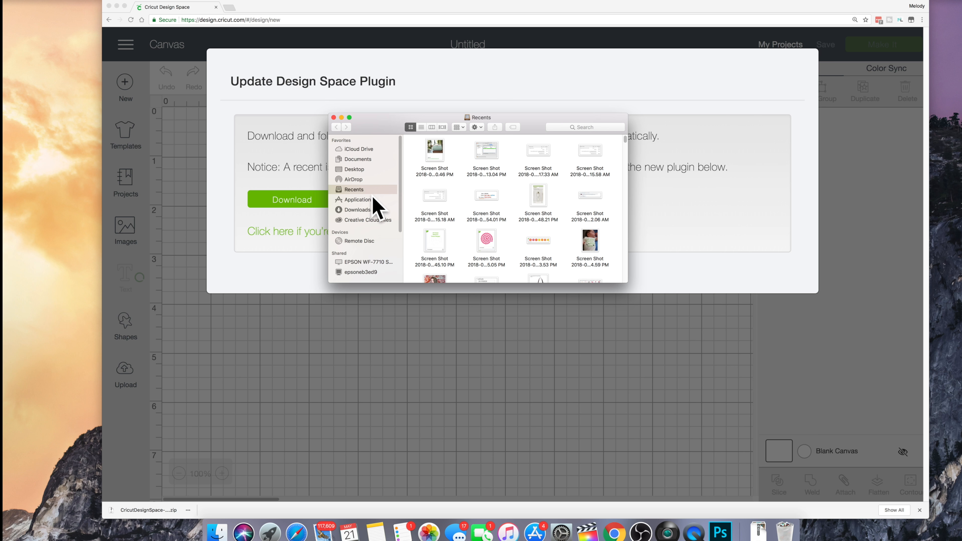
left_click(361, 210)
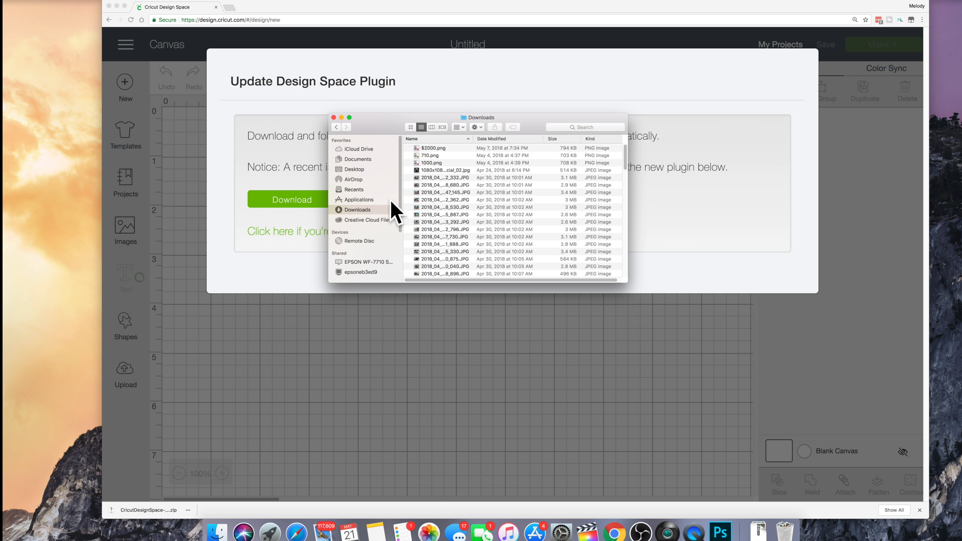
scroll(448, 171, "down", 5)
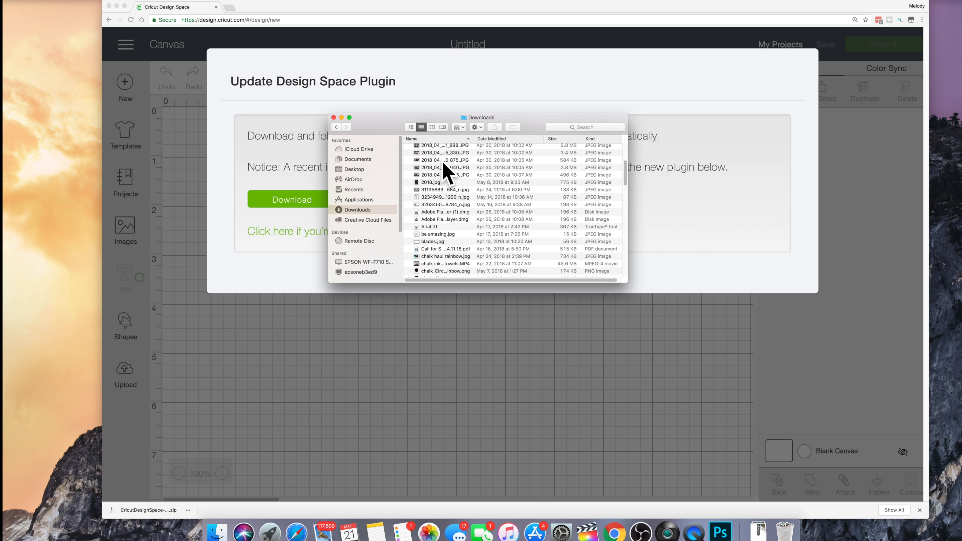
left_click(518, 138)
scroll(474, 167, "up", 5)
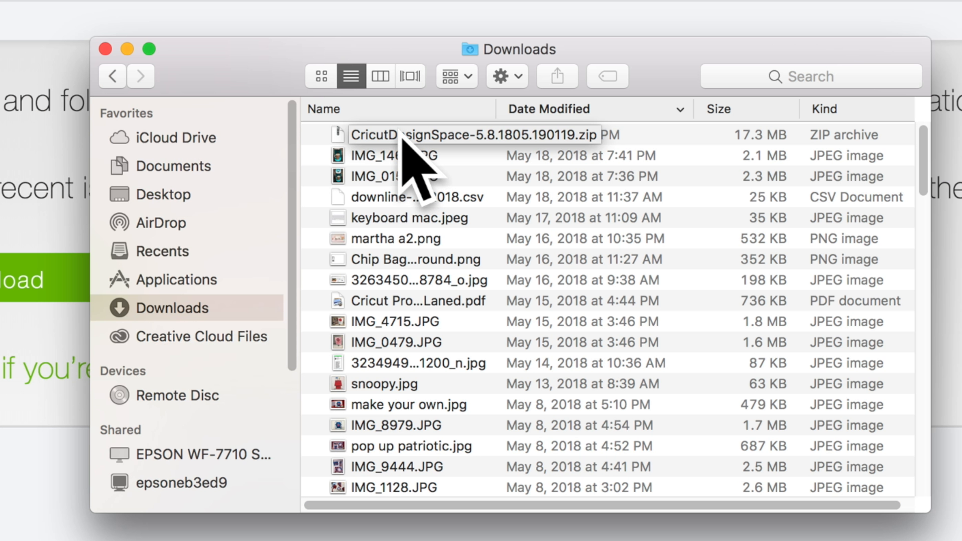
Step: Extract the downloaded CricutDesignSpace zip archive and launch the extracted installer application, allowing it to open
left_click(425, 130)
double_click(424, 134)
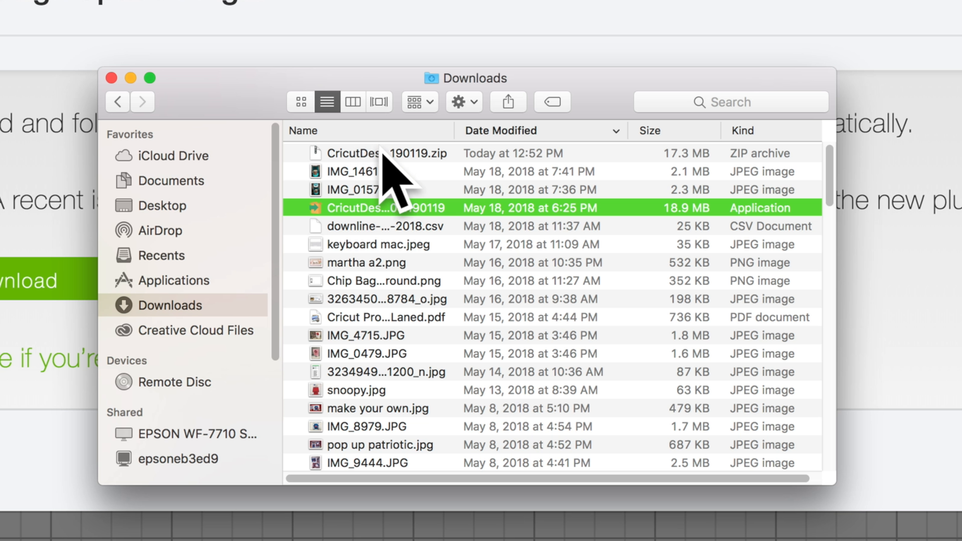
double_click(353, 207)
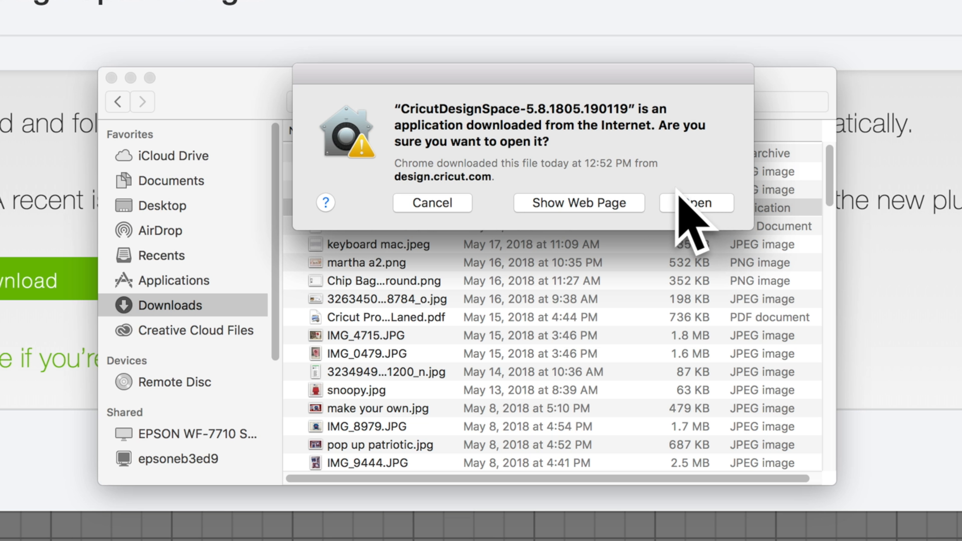
left_click(701, 200)
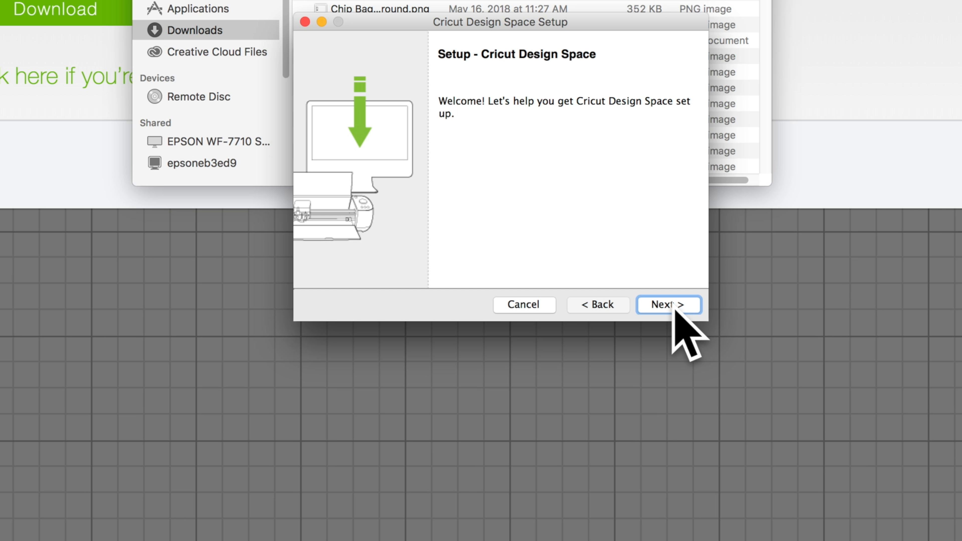
Step: Install Cricut Design Space with its license agreement accepted, and close the finished setup and the Downloads window
left_click(674, 306)
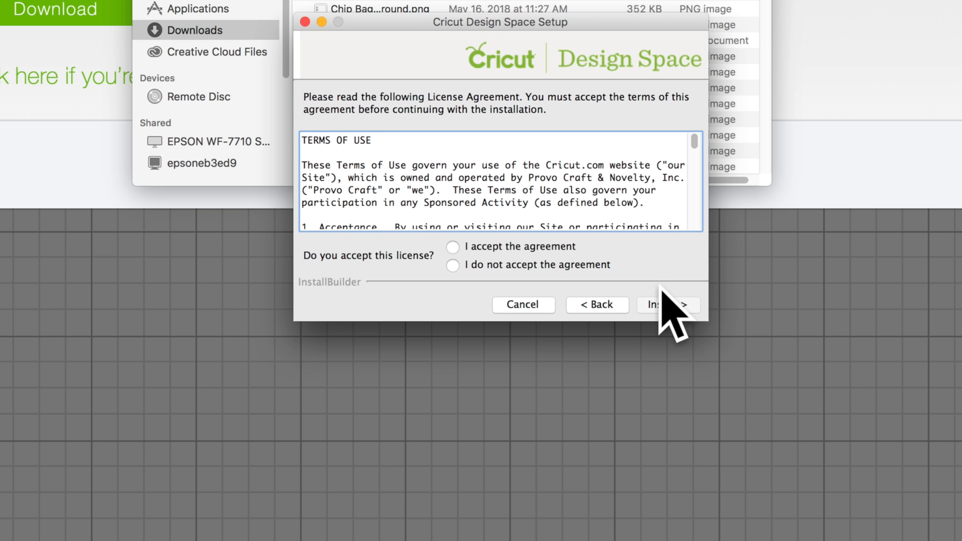
left_click(455, 247)
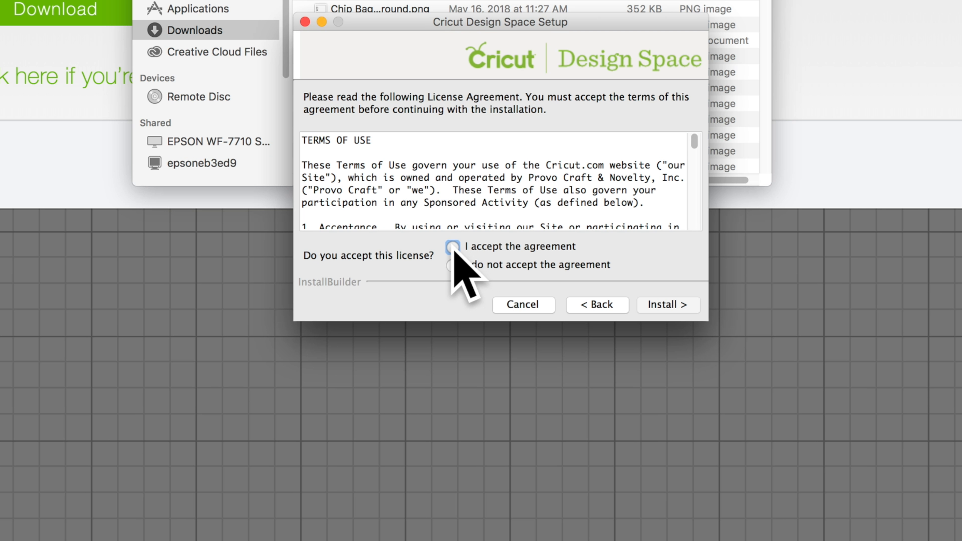
left_click(666, 306)
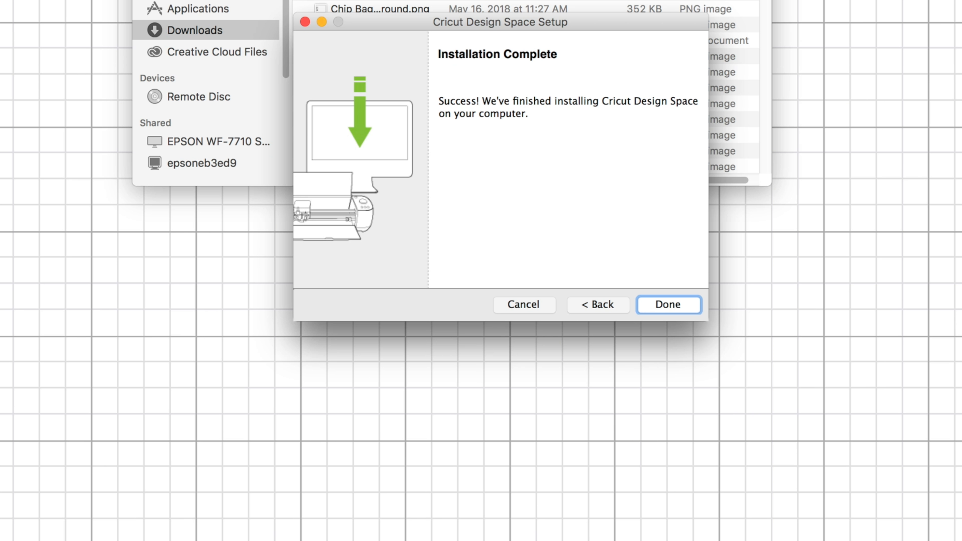
left_click(667, 304)
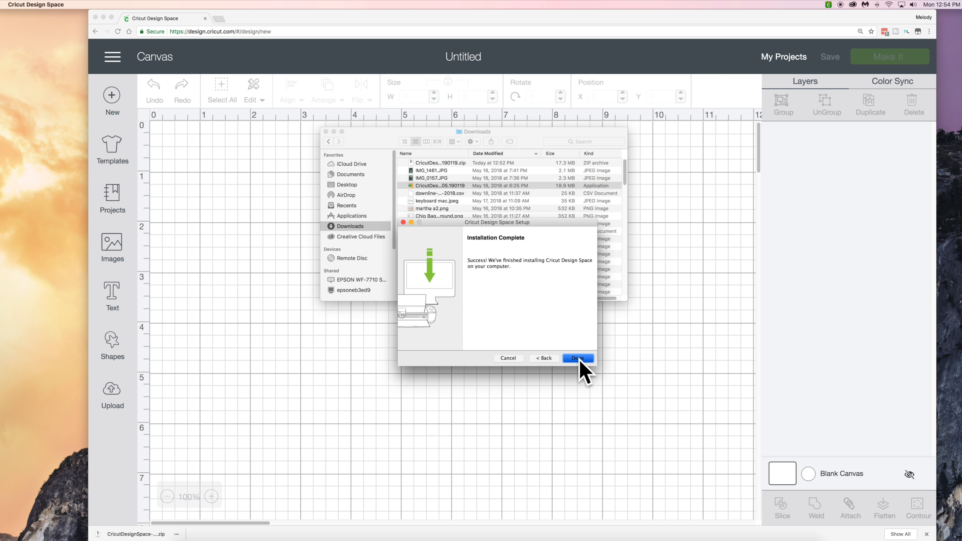
left_click(326, 132)
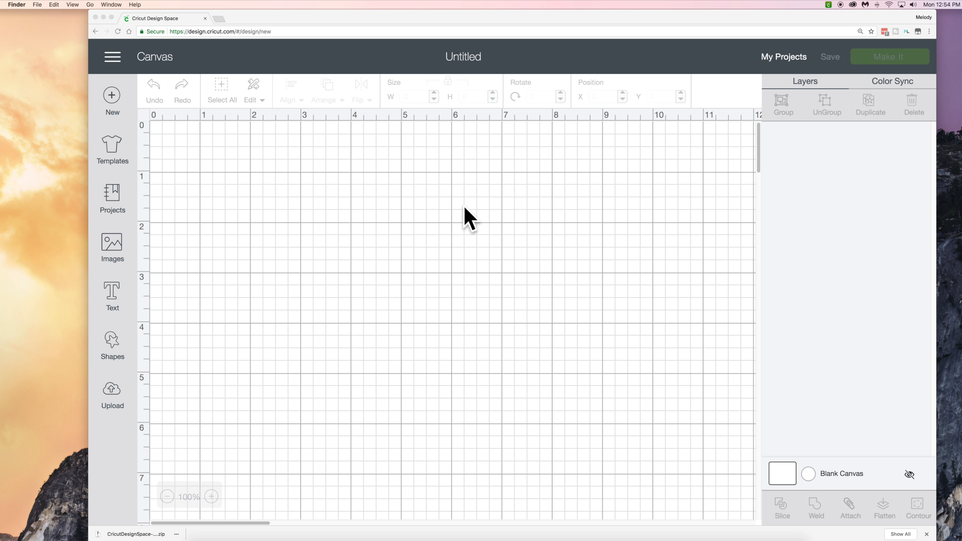
Step: Switch to Chrome and view the Design Space image library, returning to the blank canvas
left_click(118, 248)
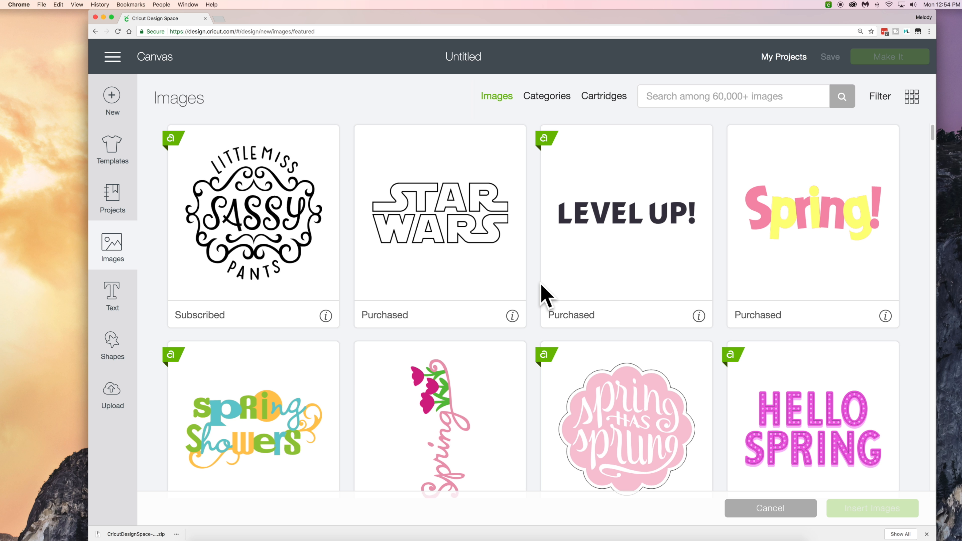
left_click(106, 250)
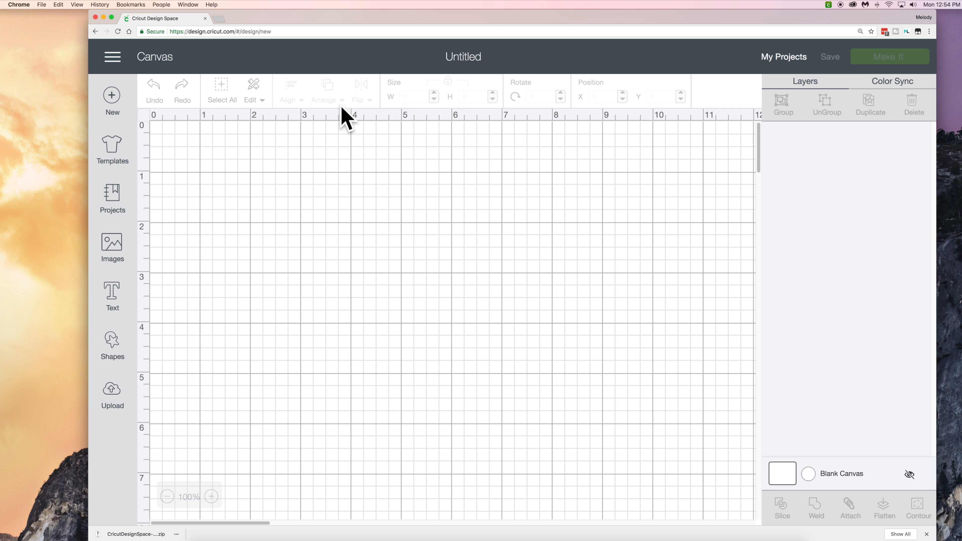